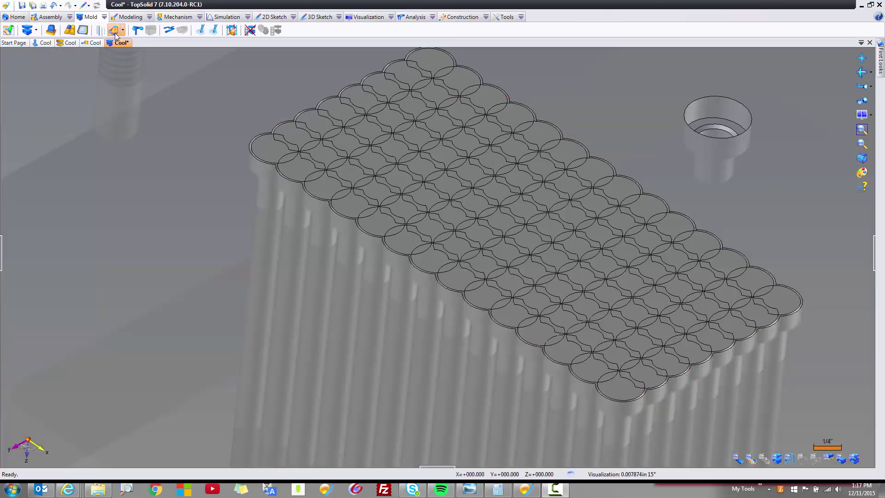
- Start Pin Heads Trim, pick four neighbouring THX 1706 pins, and open the Pins list options
click(114, 31)
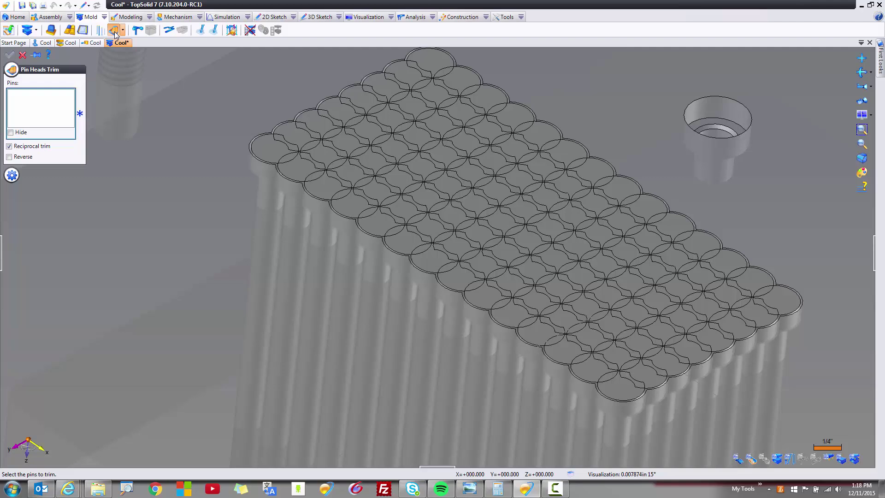
click(276, 148)
click(291, 164)
scroll(291, 165, up, 3)
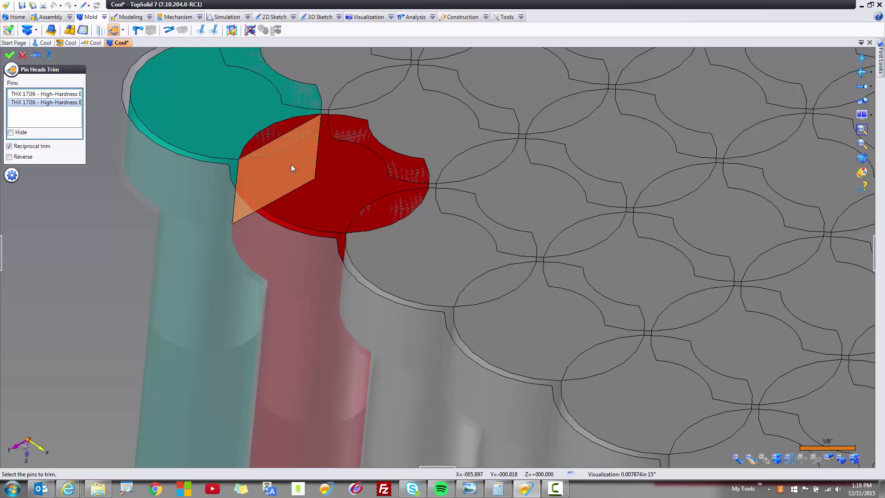
click(404, 121)
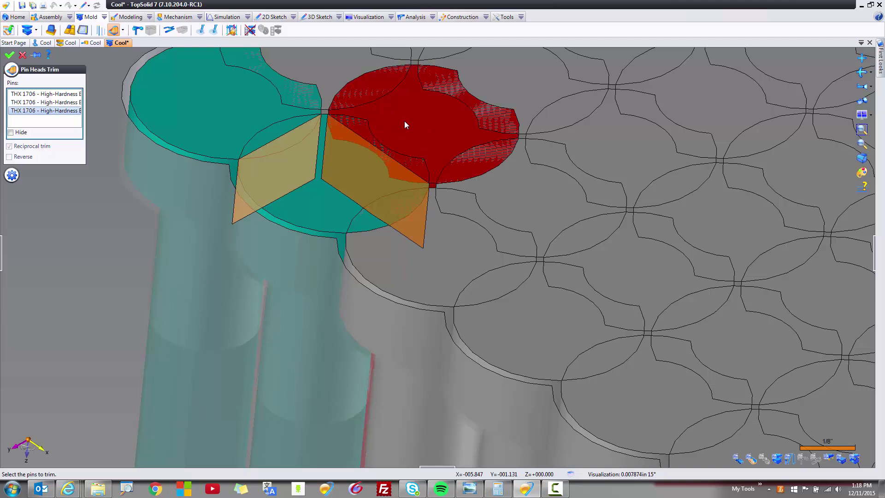
click(370, 93)
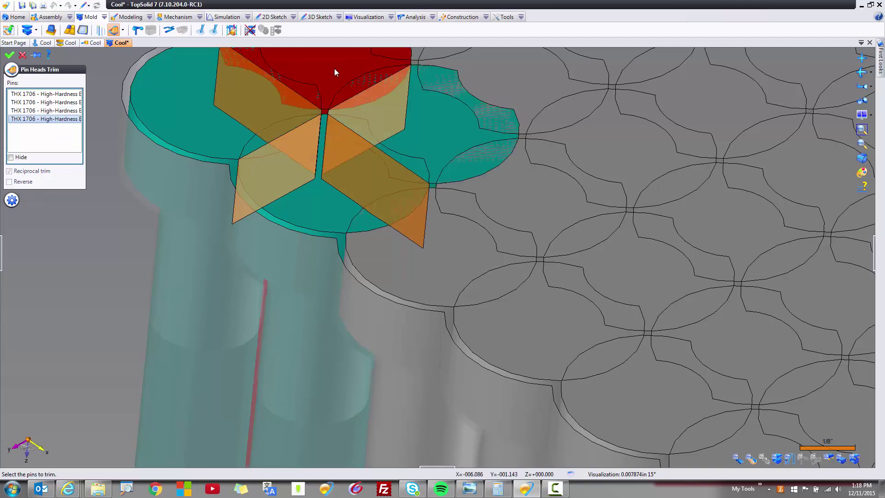
right_click(26, 102)
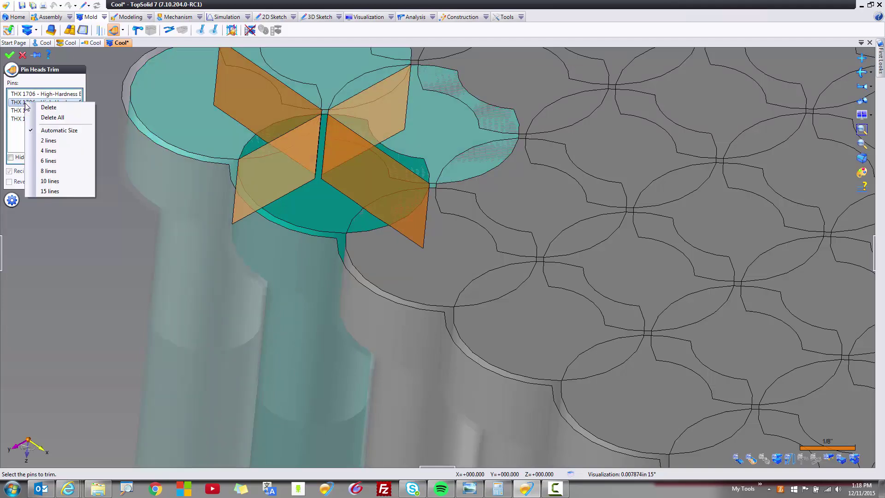
- Clear the picked pins, then box-select the entire THX 1706 pin array for head trimming
click(52, 118)
scroll(319, 212, down, 10)
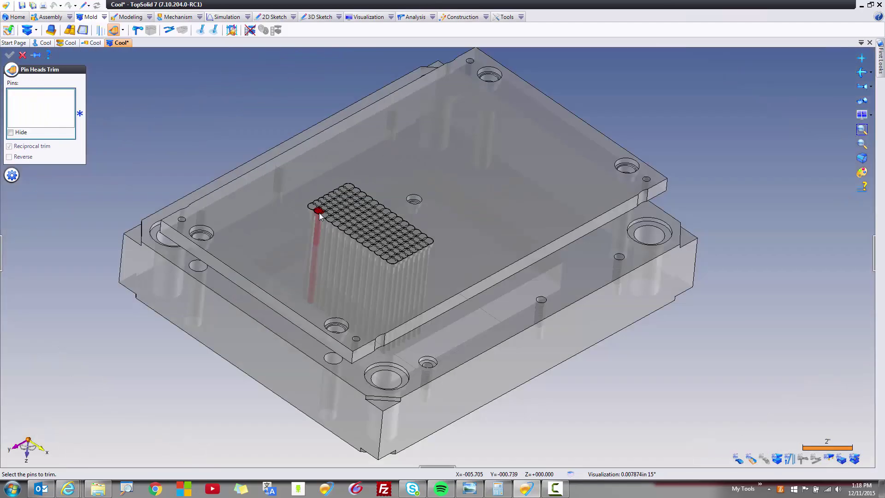
drag(275, 164, 472, 294)
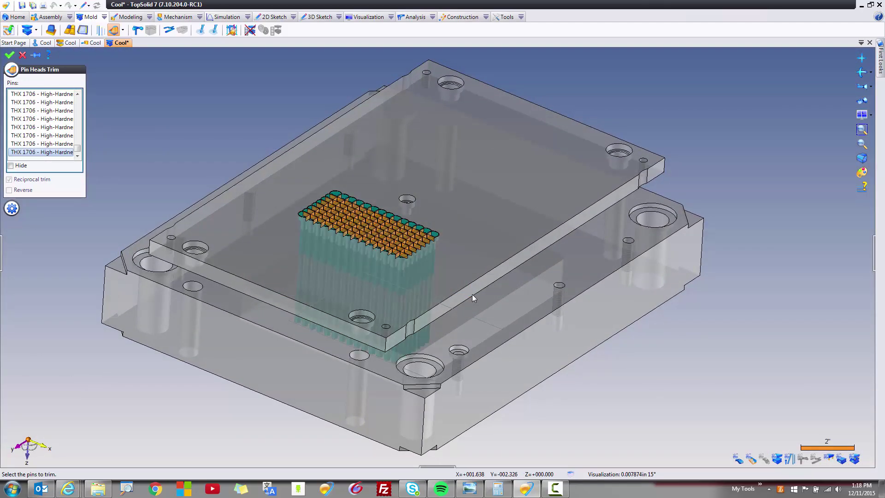
scroll(472, 294, up, 10)
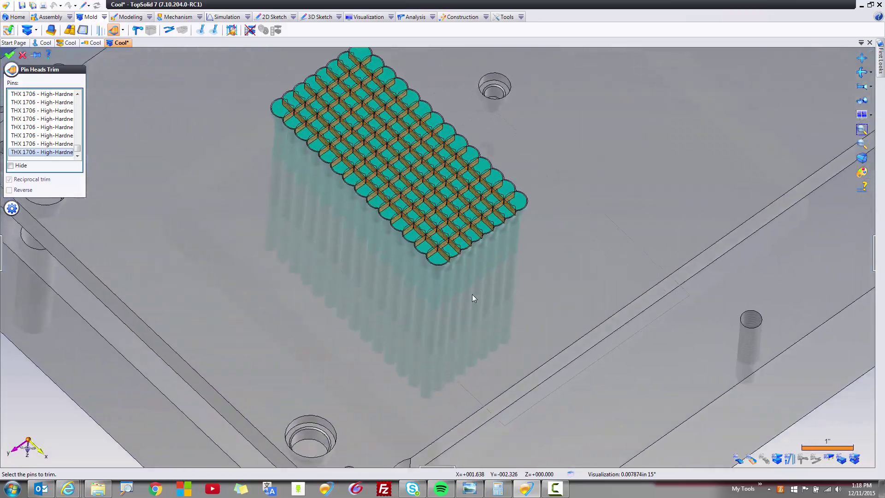
scroll(472, 294, up, 8)
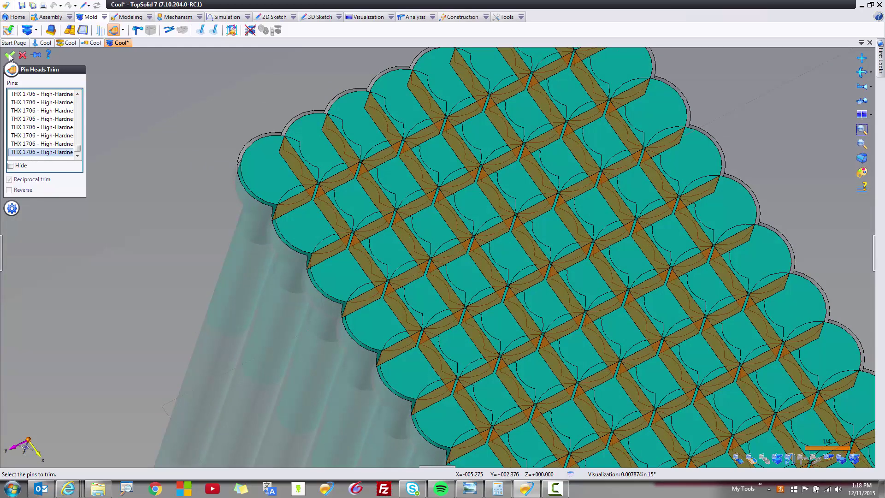
- Validate the head trim on all pins, then zoom out over the Oblong 50mm × 10mm pocket preview
click(9, 54)
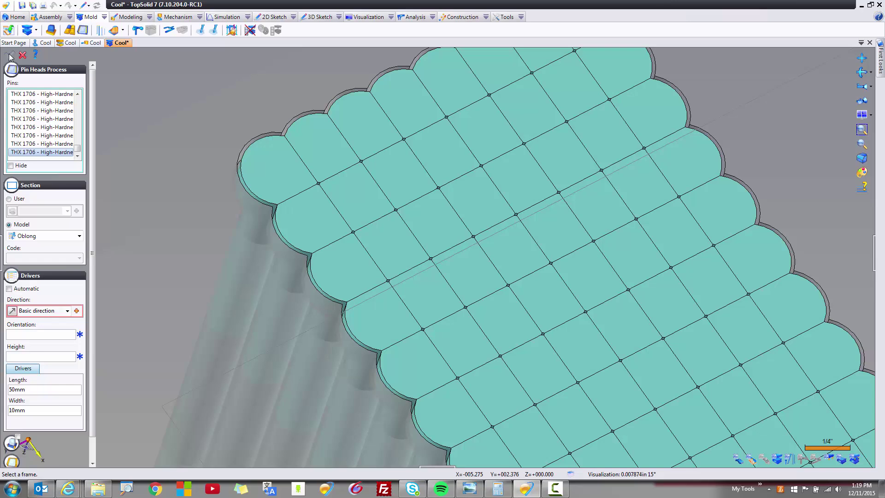
scroll(276, 121, down, 5)
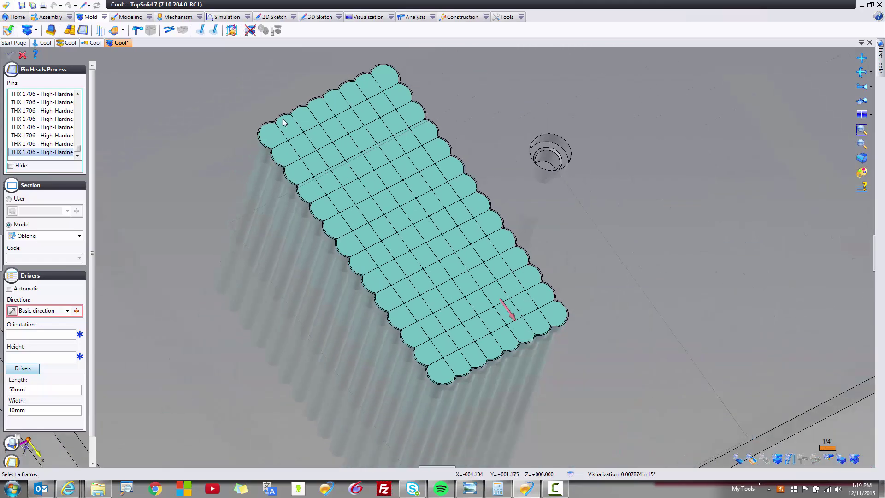
scroll(283, 123, down, 1)
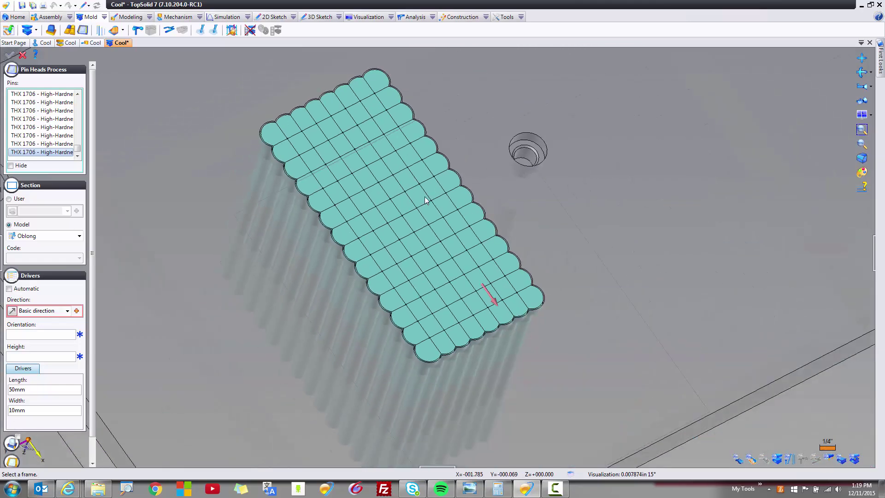
- Preview a Circular pocket section with automatically computed dimensions
click(53, 237)
click(44, 246)
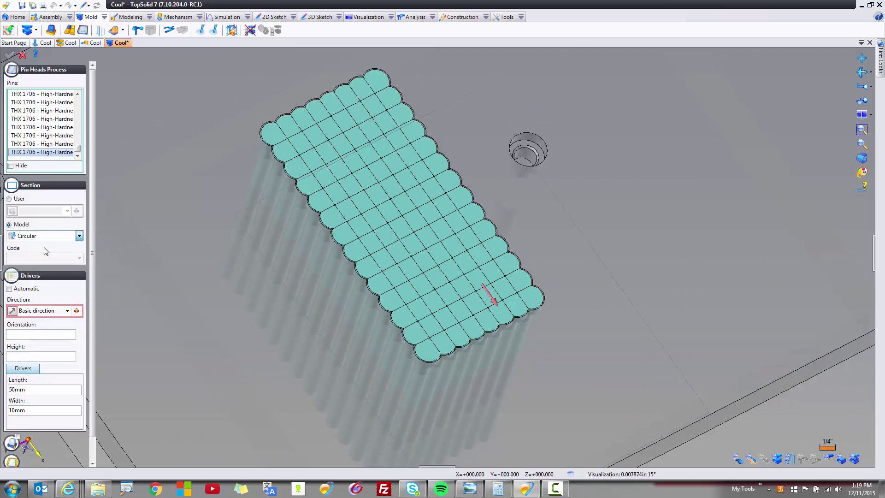
click(9, 289)
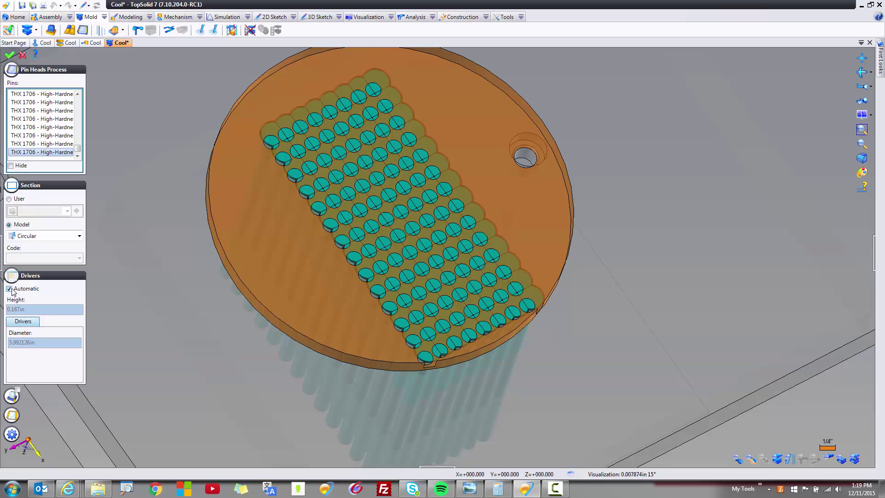
- Revert the pocket section to Oblong, use a user-defined section, and finish the pin heads process
click(26, 237)
click(26, 257)
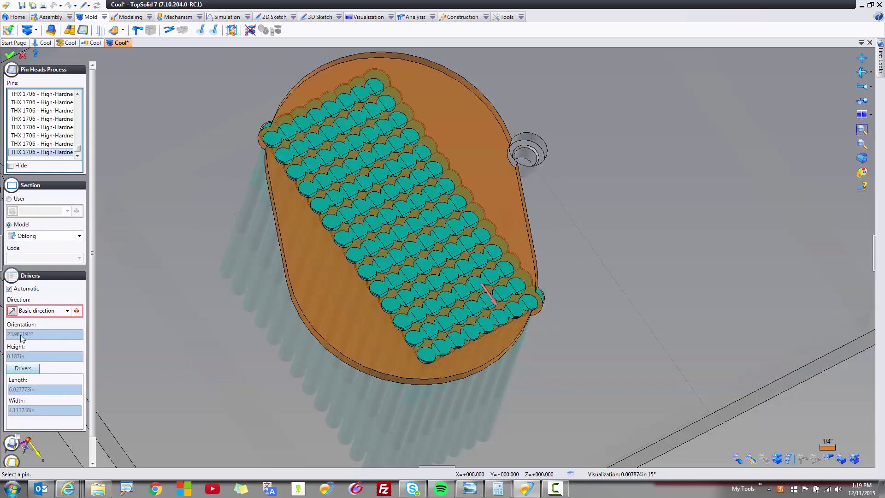
click(9, 198)
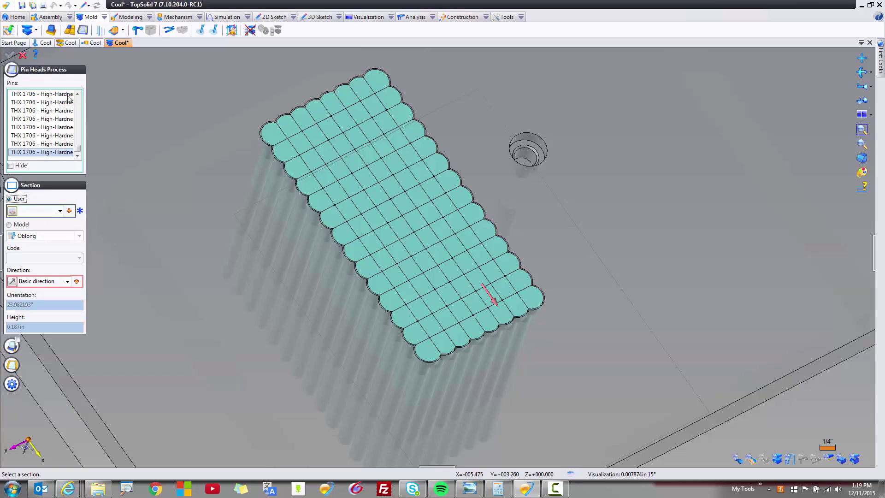
click(23, 55)
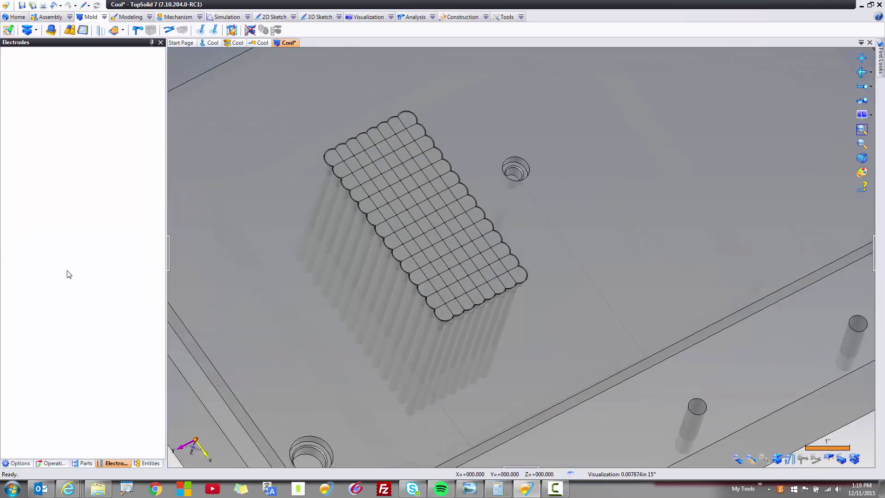
- In the parts list, toggle the THX 1706 pins off and on, then hide the Ejector Retaining Plate
click(83, 463)
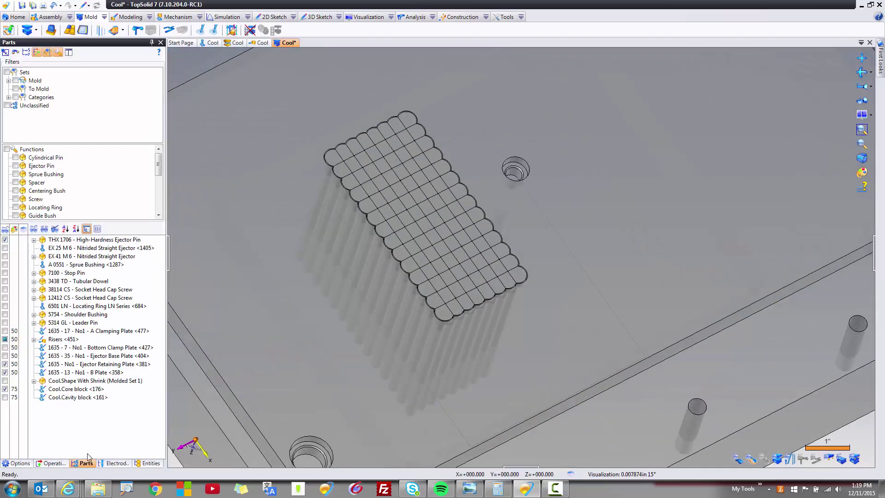
click(5, 240)
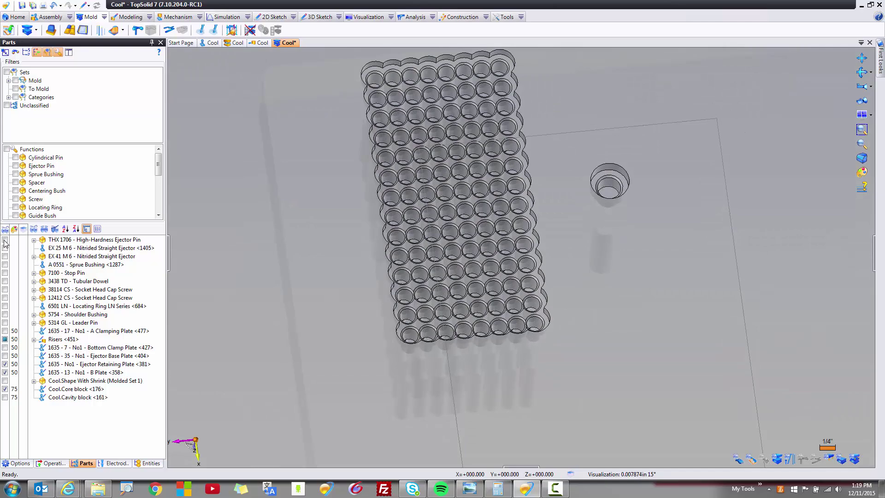
click(5, 241)
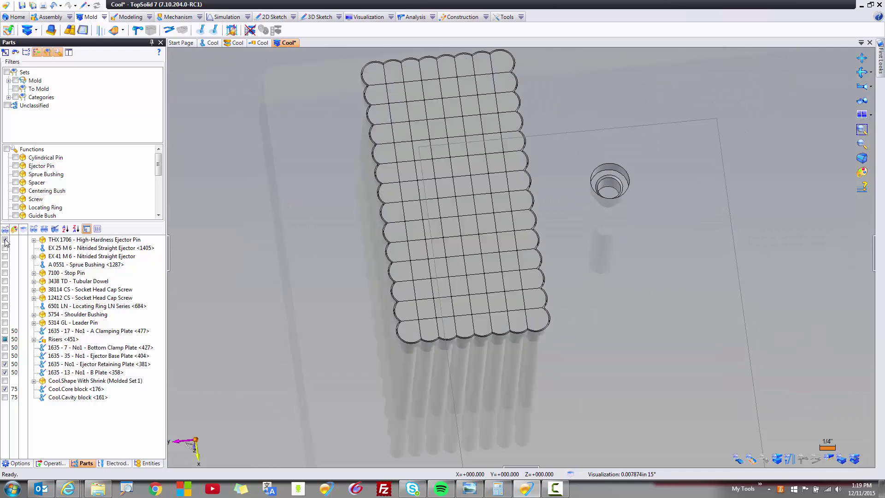
click(5, 363)
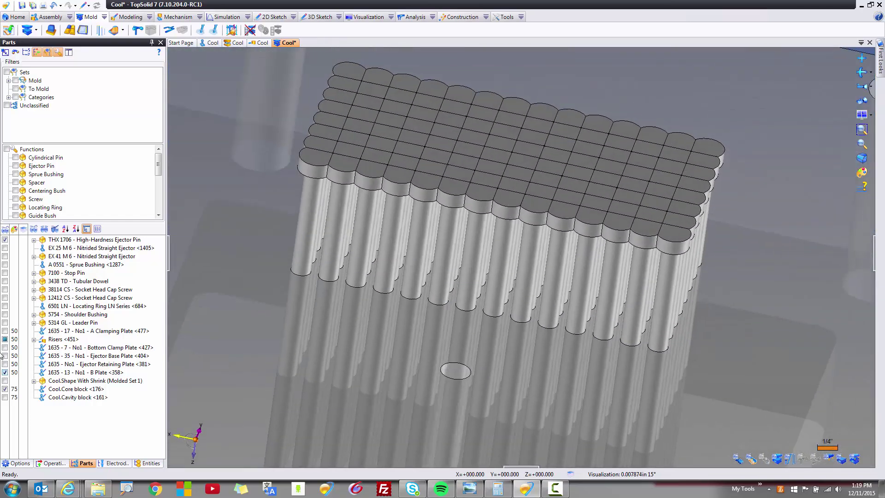
- Expand THX 1706 and hide a shift-selected range of individual ejector pins
click(33, 239)
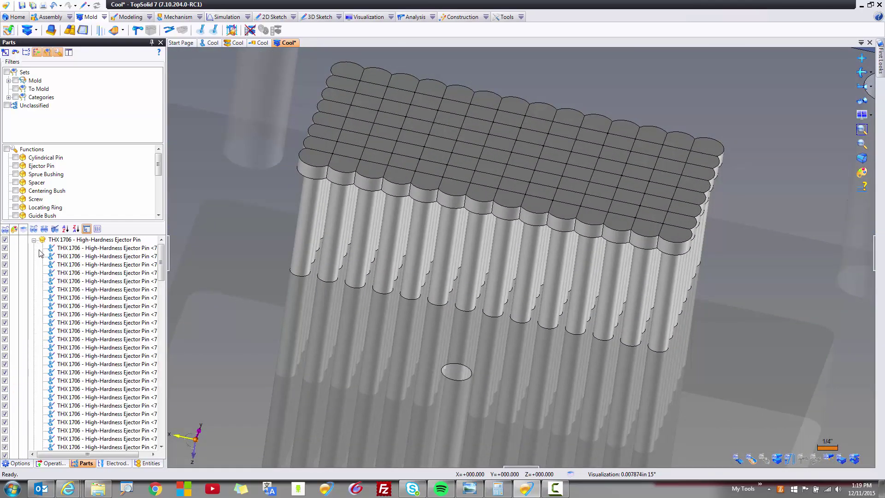
click(64, 256)
shift+click(63, 414)
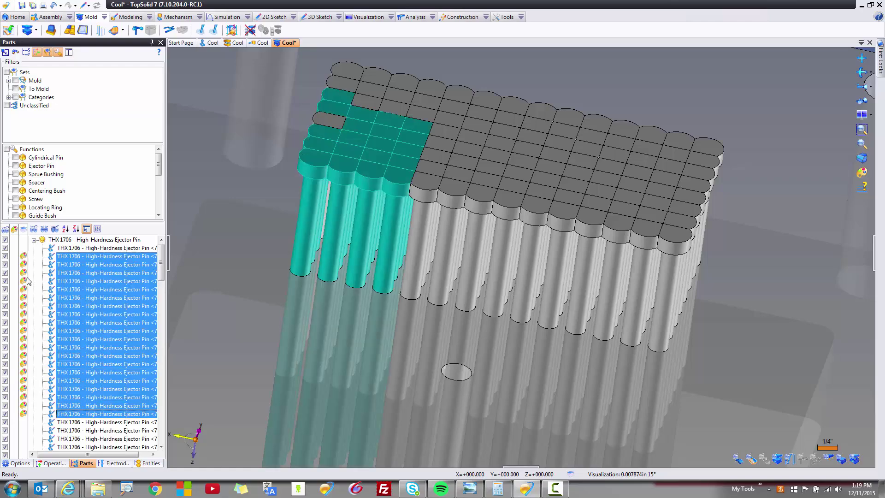
click(5, 274)
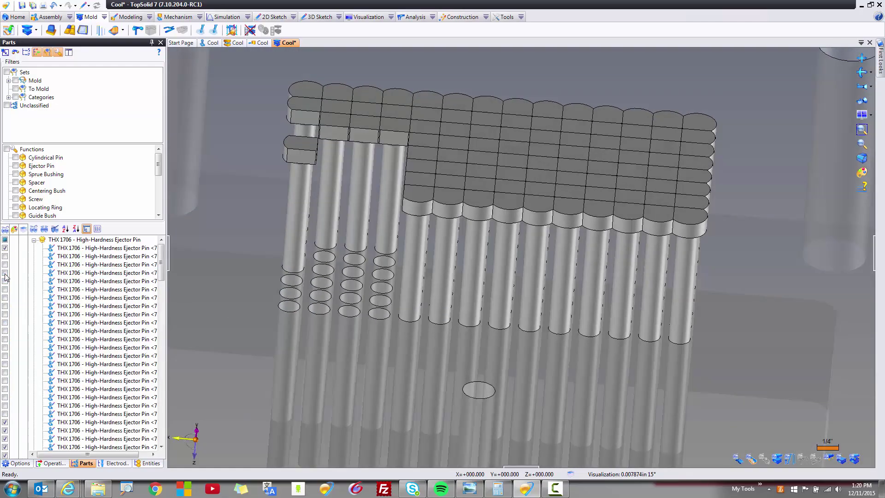